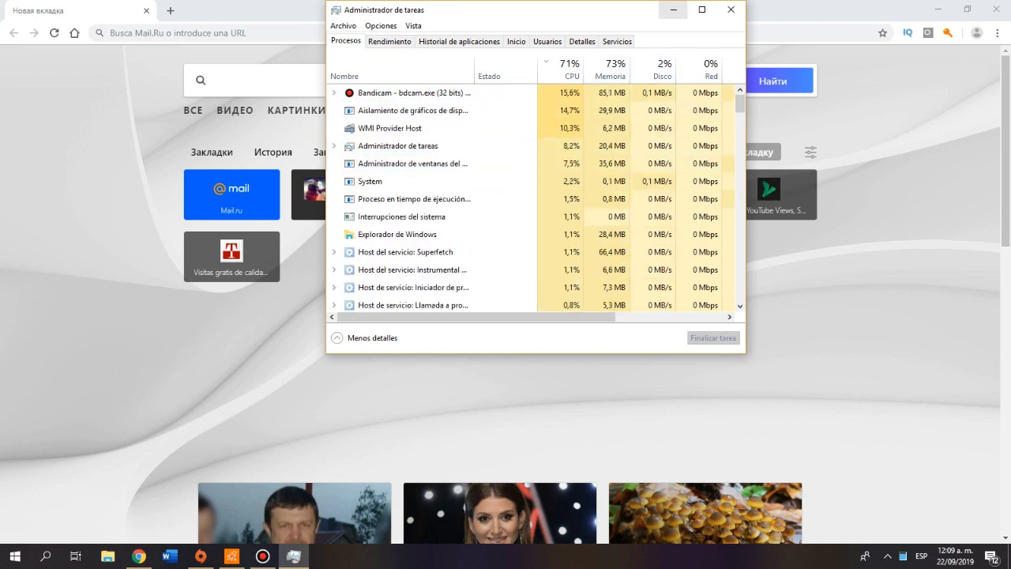
left_click(673, 9)
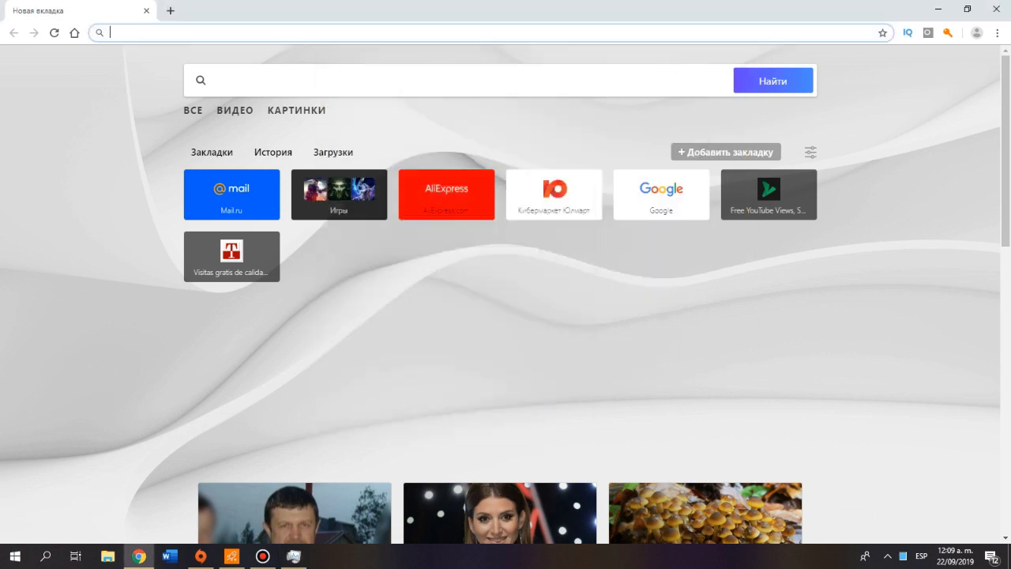
right_click(574, 32)
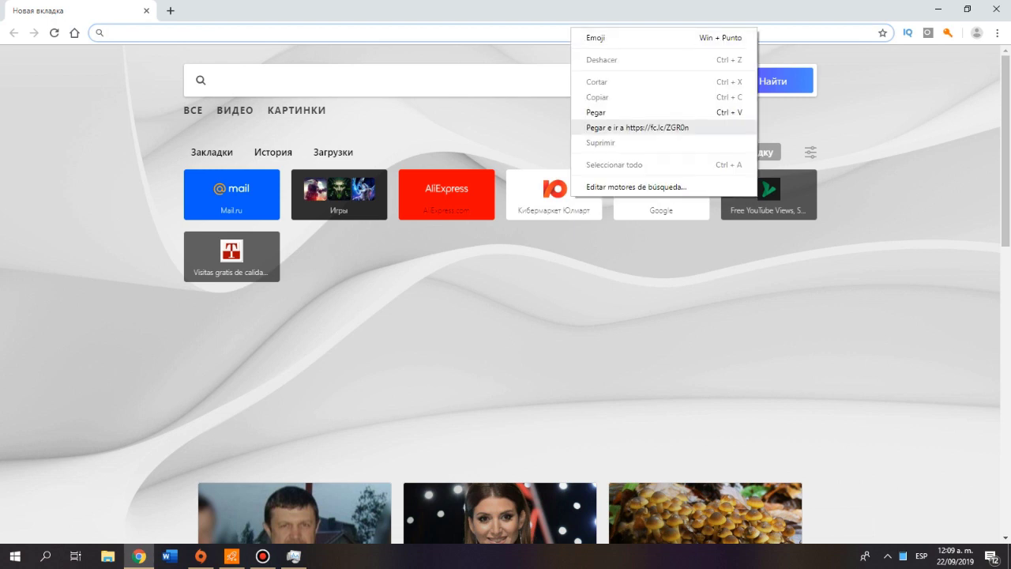
left_click(616, 126)
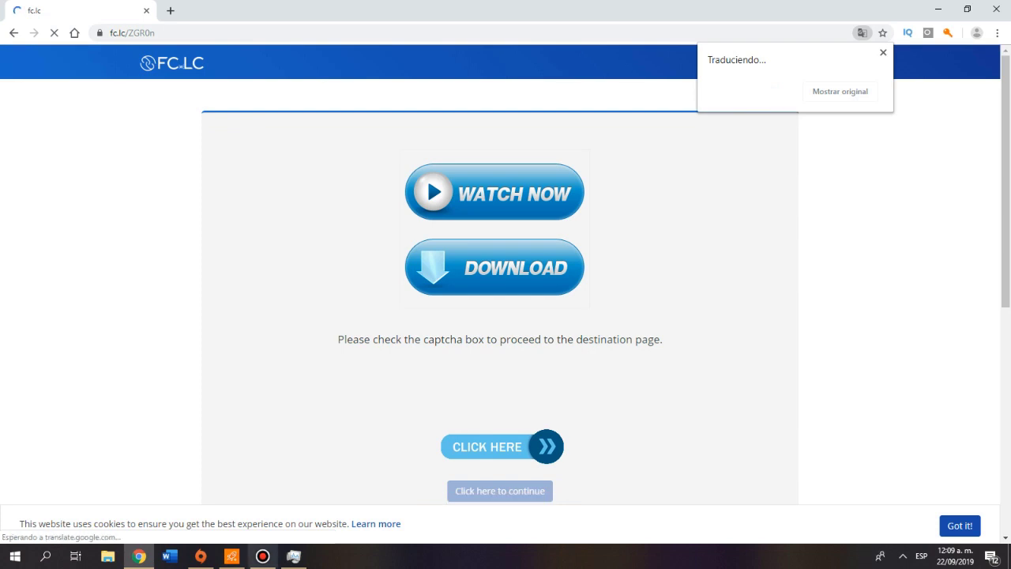
key("alt+Tab")
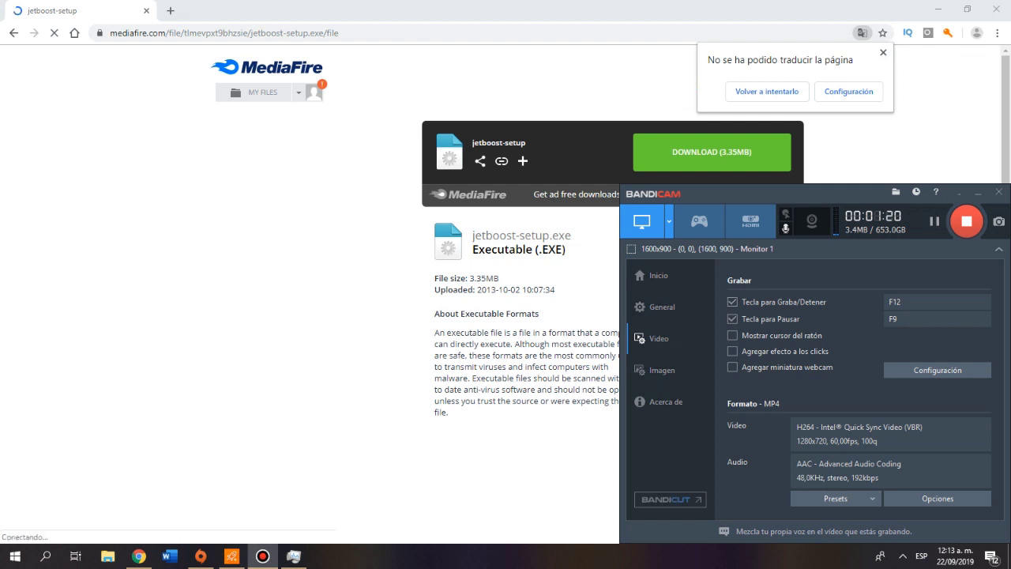
key("alt+Tab")
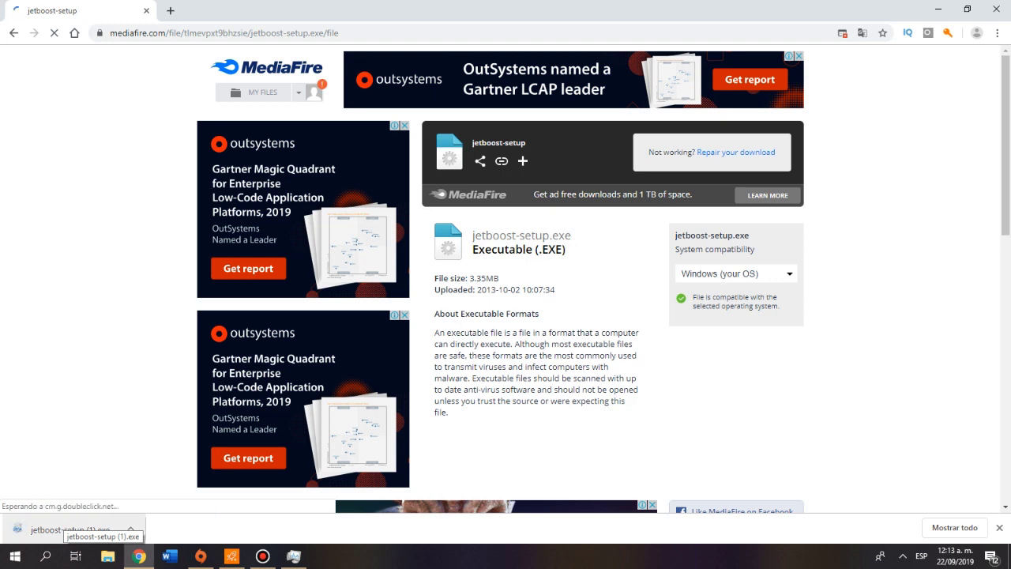
- Run the downloaded jetboost-setup (1).exe to install JetBoost, and close the browser
left_click(71, 526)
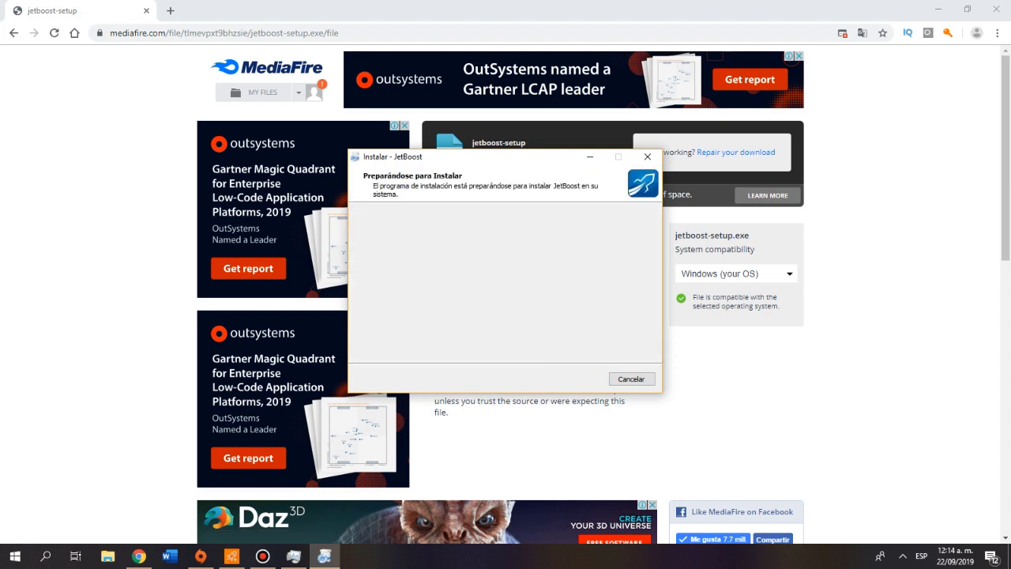
key("Escape")
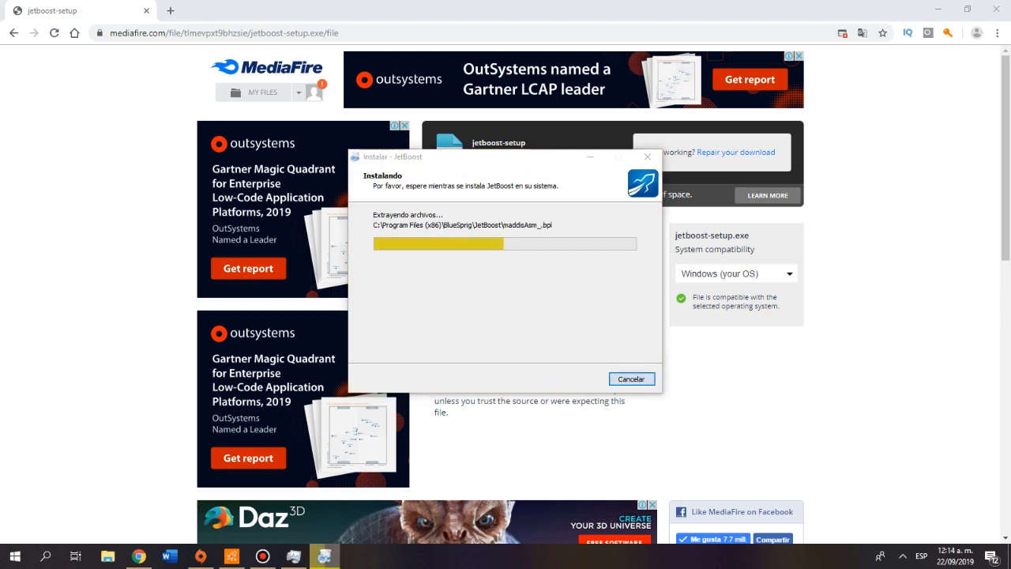
key("Left")
key("Return")
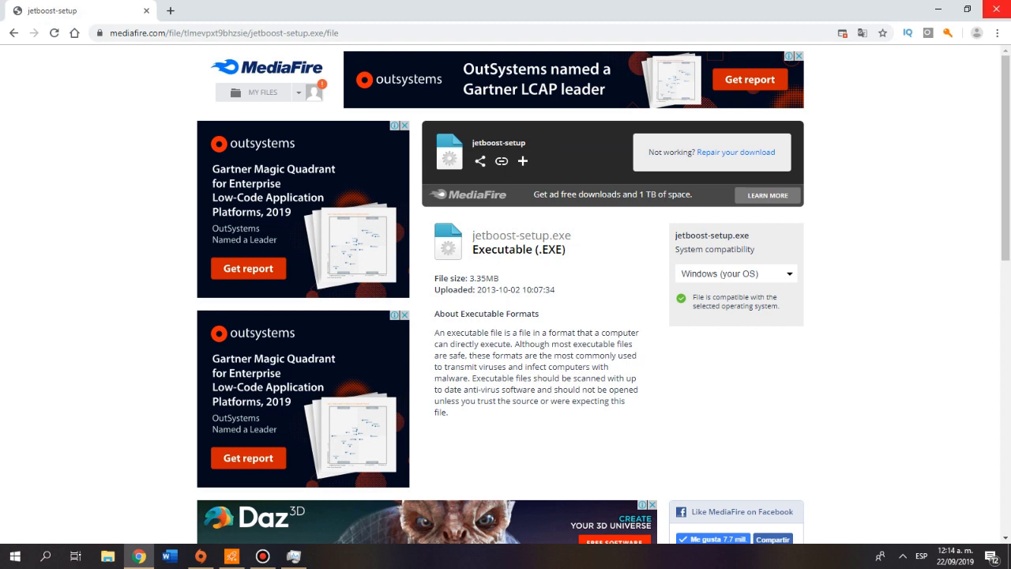
left_click(997, 8)
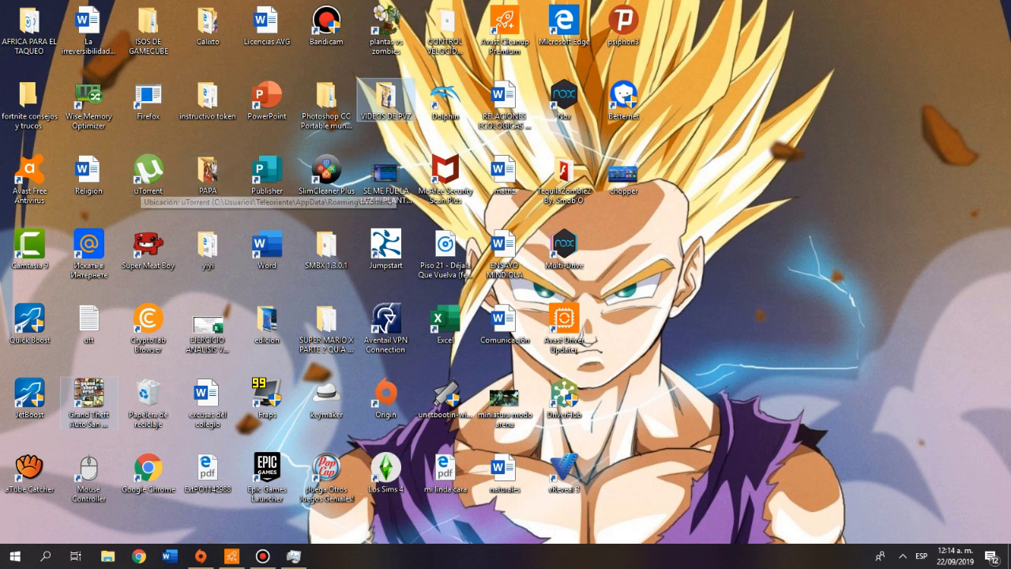
mouse_move(262, 555)
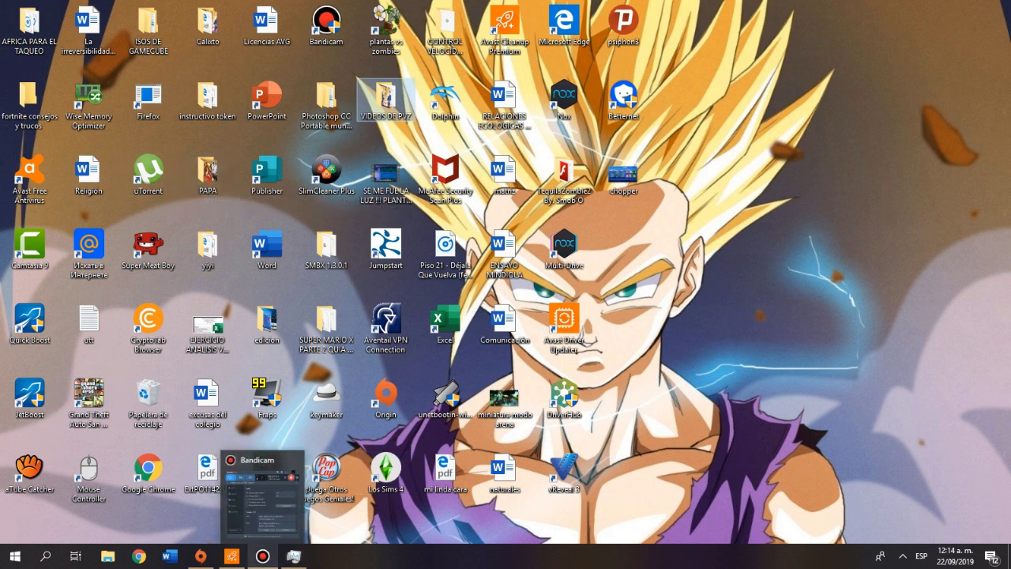
left_click(262, 556)
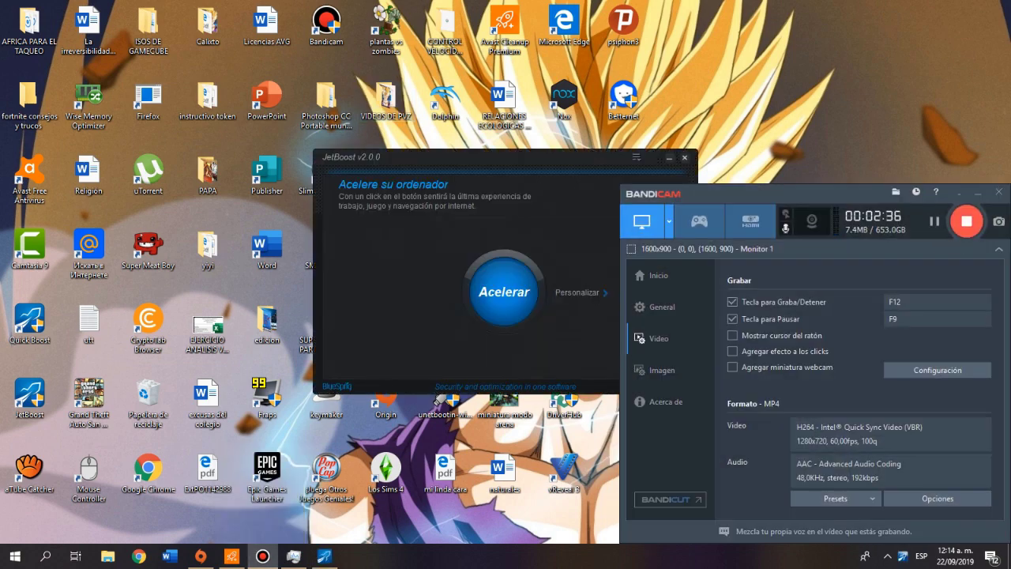
left_click(978, 192)
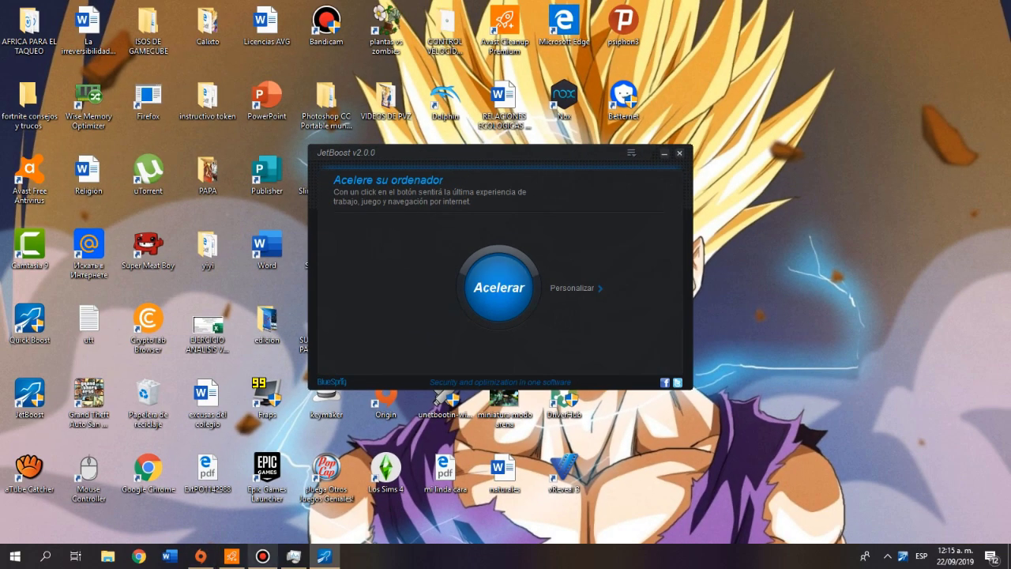
left_click(263, 555)
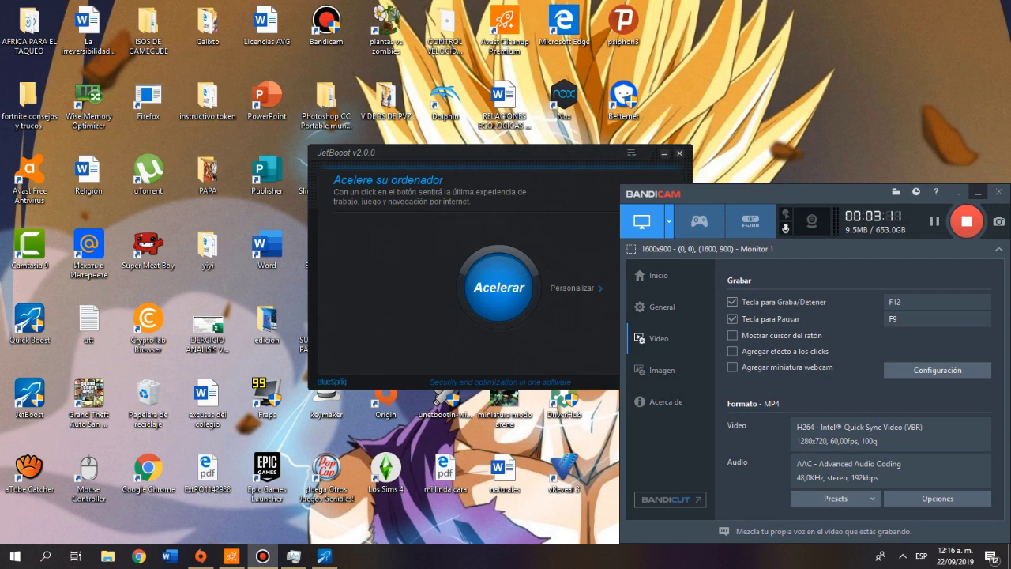
left_click(978, 192)
- Customize the JetBoost process list by selecting the three largest unselected chrome.exe processes, Origin.exe and the QtWebEn... process
left_click(575, 287)
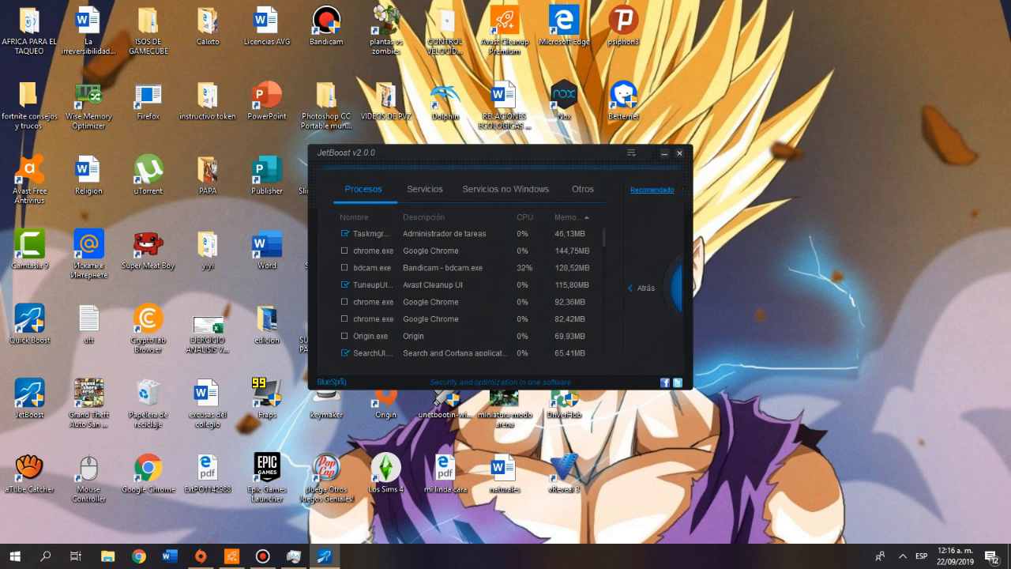
left_click(344, 250)
left_click(345, 302)
left_click(344, 319)
left_click(345, 336)
scroll(466, 293, "down", 3)
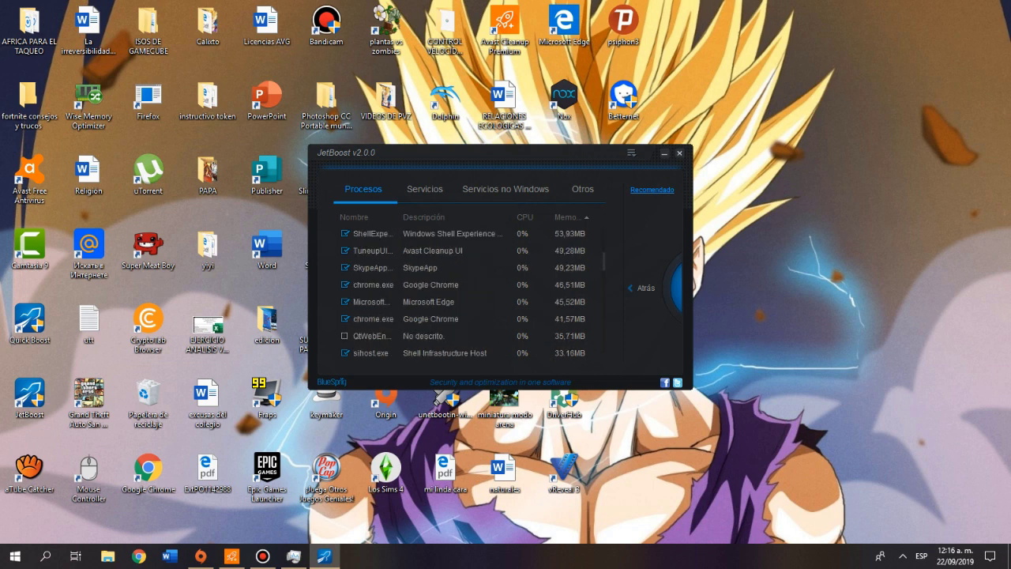
left_click(344, 336)
scroll(466, 293, "down", 2)
scroll(466, 292, "down", 1)
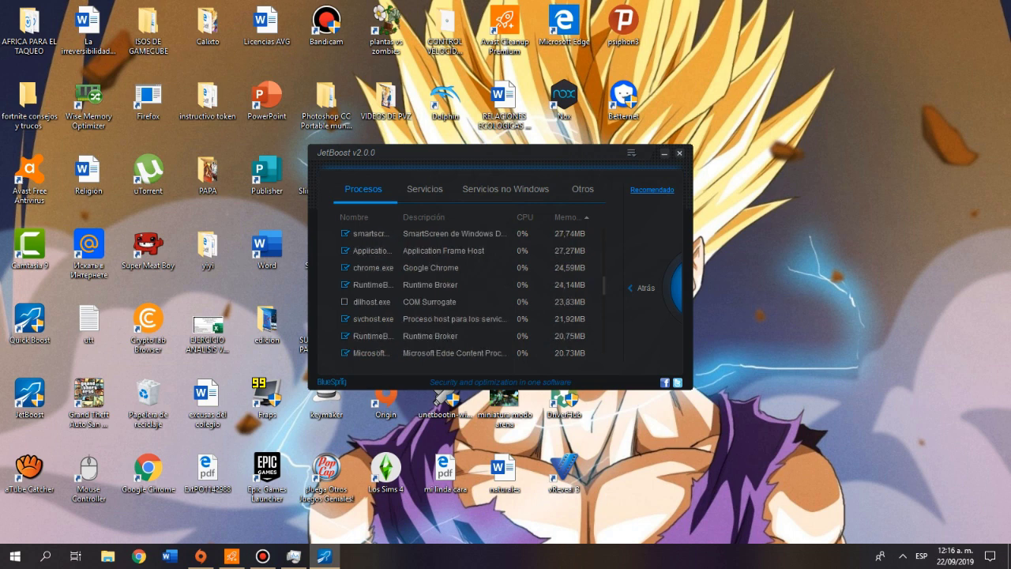
scroll(466, 292, "down", 5)
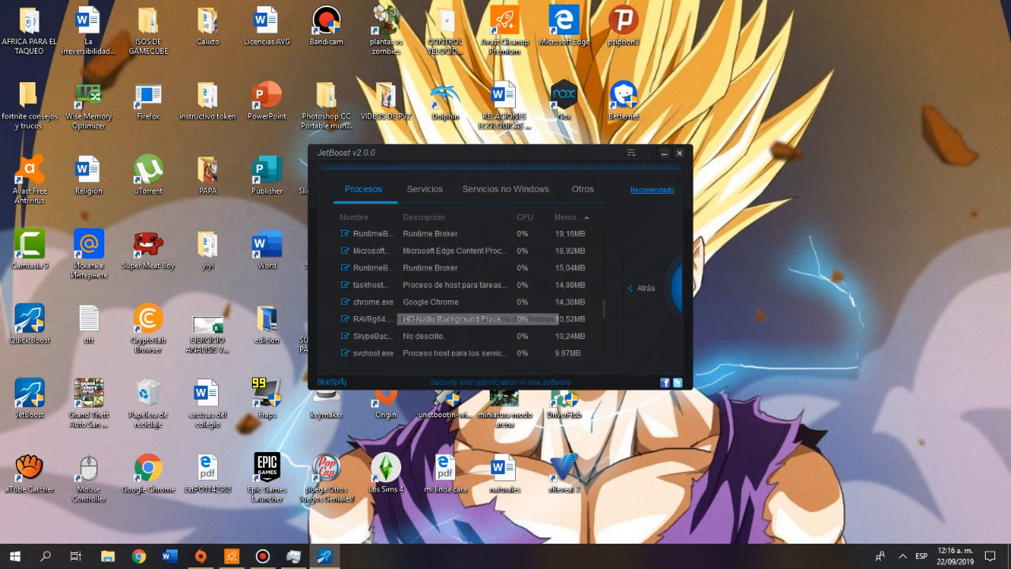
scroll(467, 292, "down", 3)
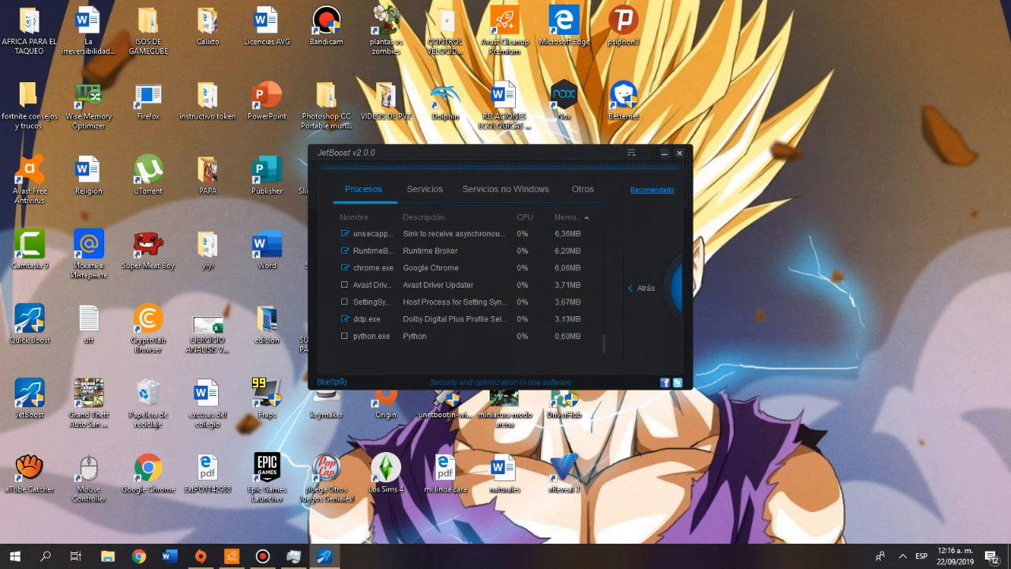
- Select the Temas service in JetBoost's list of Windows services to stop
left_click(425, 189)
scroll(474, 316, "down", 2)
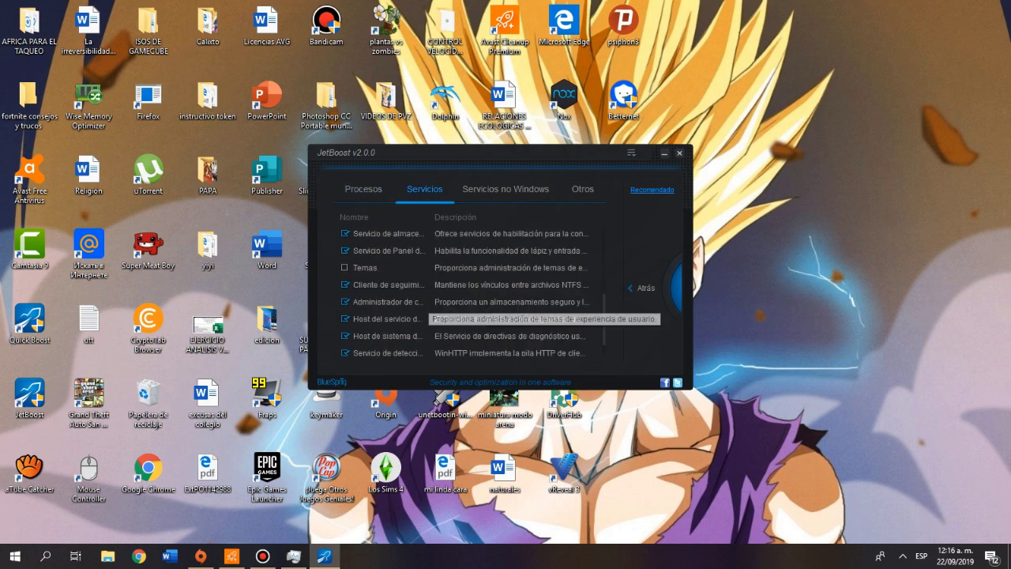
left_click(345, 268)
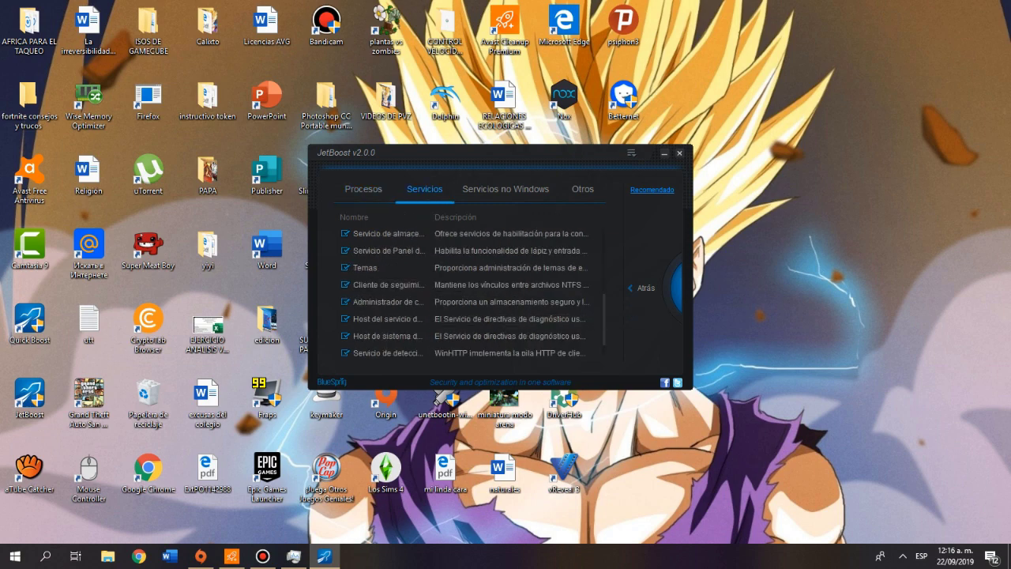
scroll(464, 294, "down", 1)
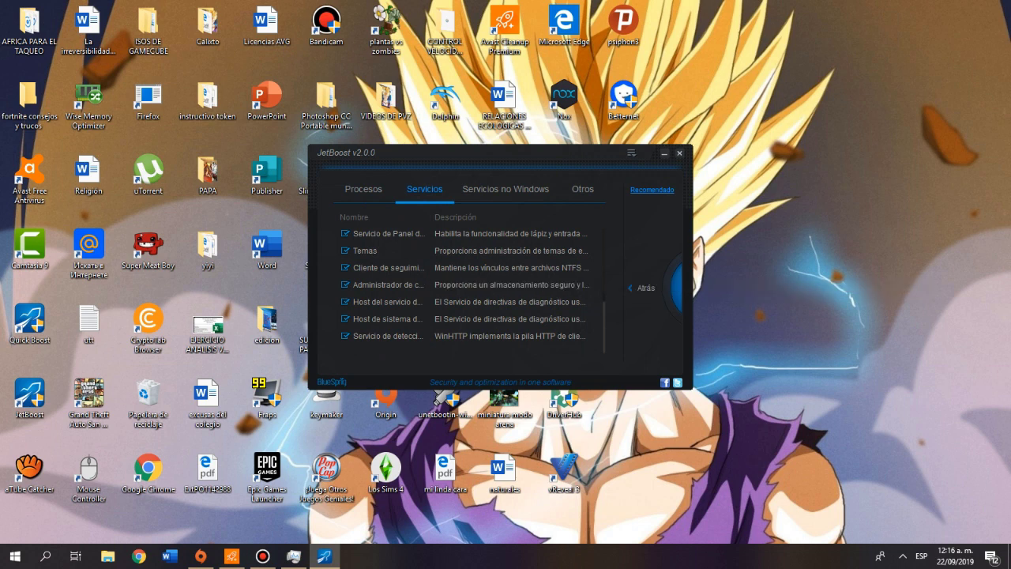
- Select every non-Windows service for stopping, from aswbIDSAgent through the Wondershare application service
left_click(506, 189)
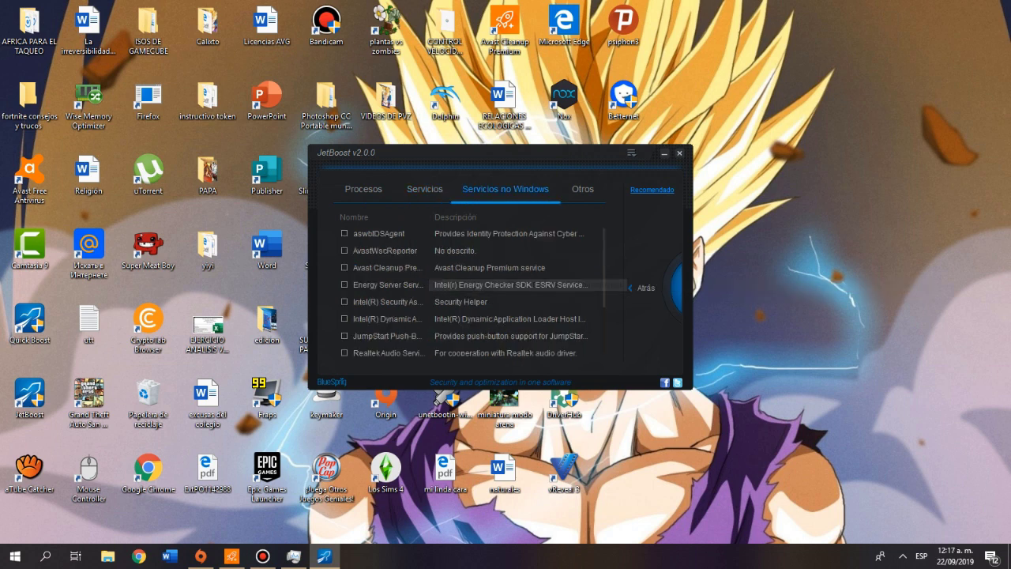
left_click(344, 233)
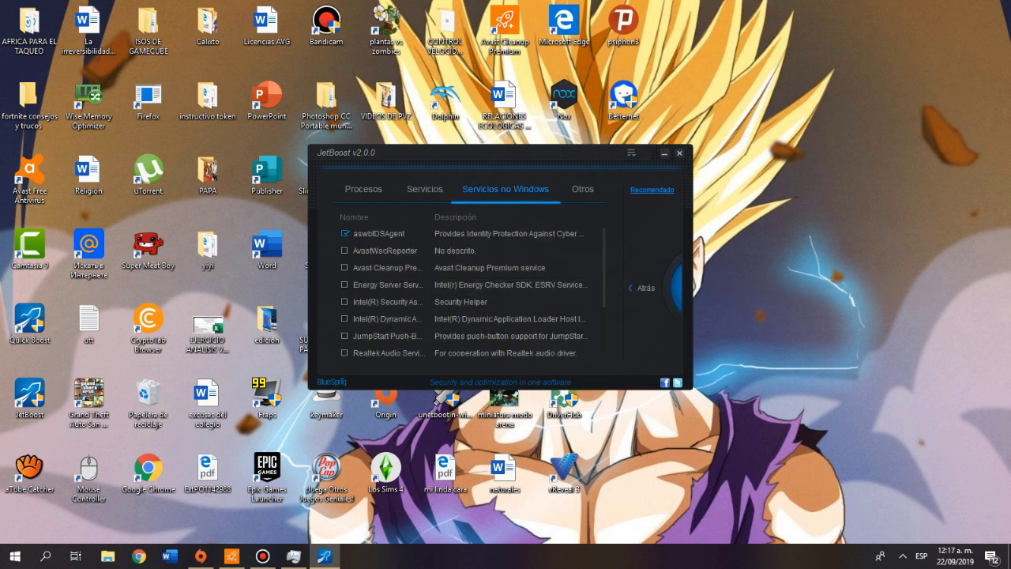
left_click(345, 250)
left_click(345, 268)
left_click(345, 284)
left_click(344, 302)
left_click(344, 318)
left_click(344, 336)
left_click(345, 353)
scroll(466, 293, "down", 3)
left_click(344, 302)
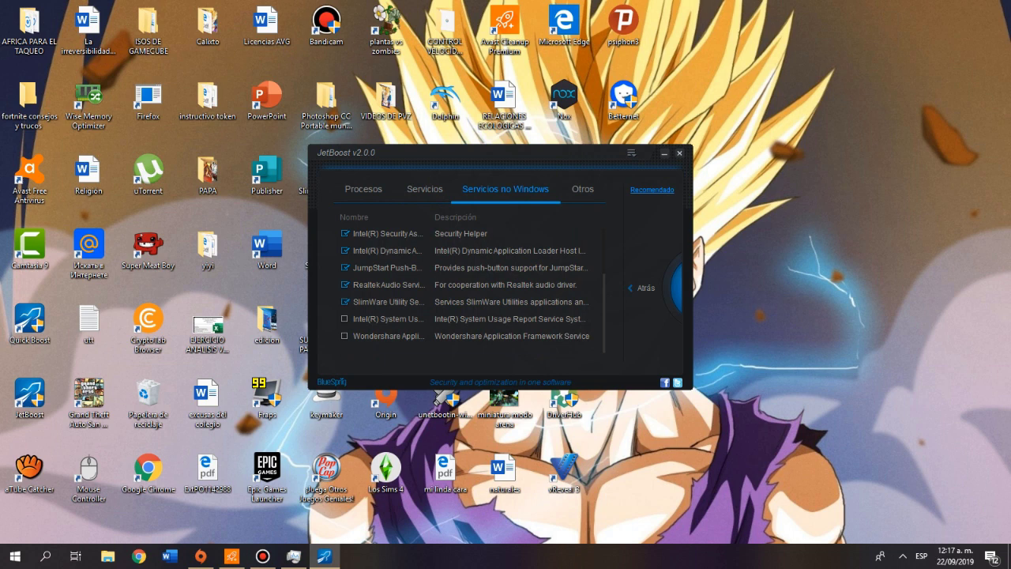
left_click(344, 319)
left_click(344, 336)
- Review JetBoost's Otros optimization options and return to the main acceleration screen
left_click(582, 189)
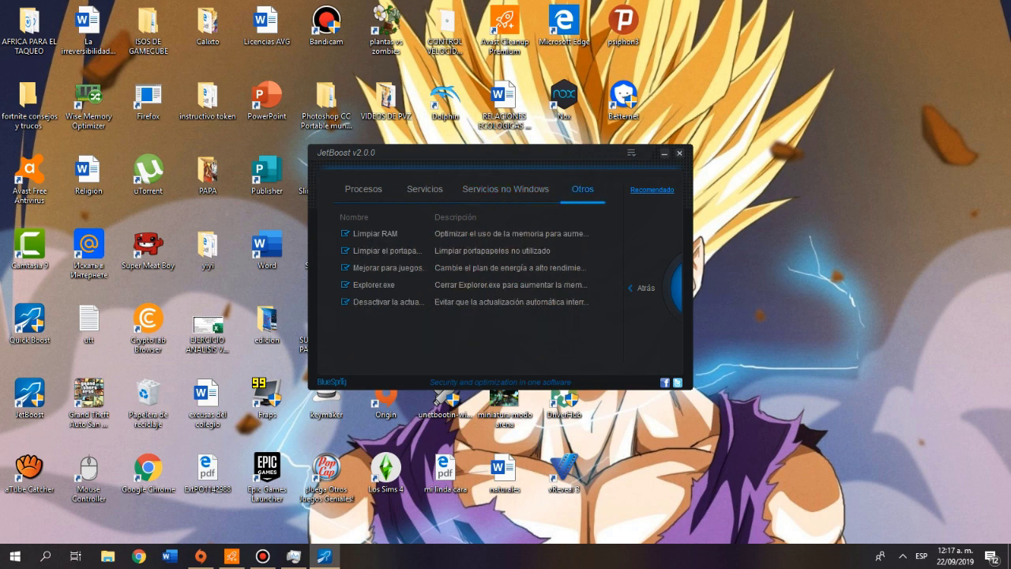
left_click(642, 288)
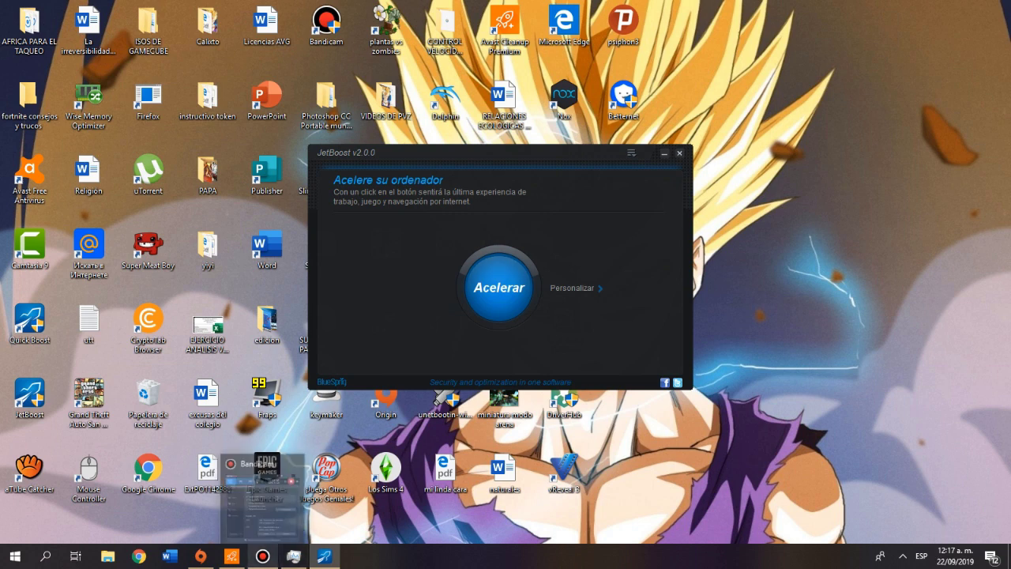
left_click(263, 556)
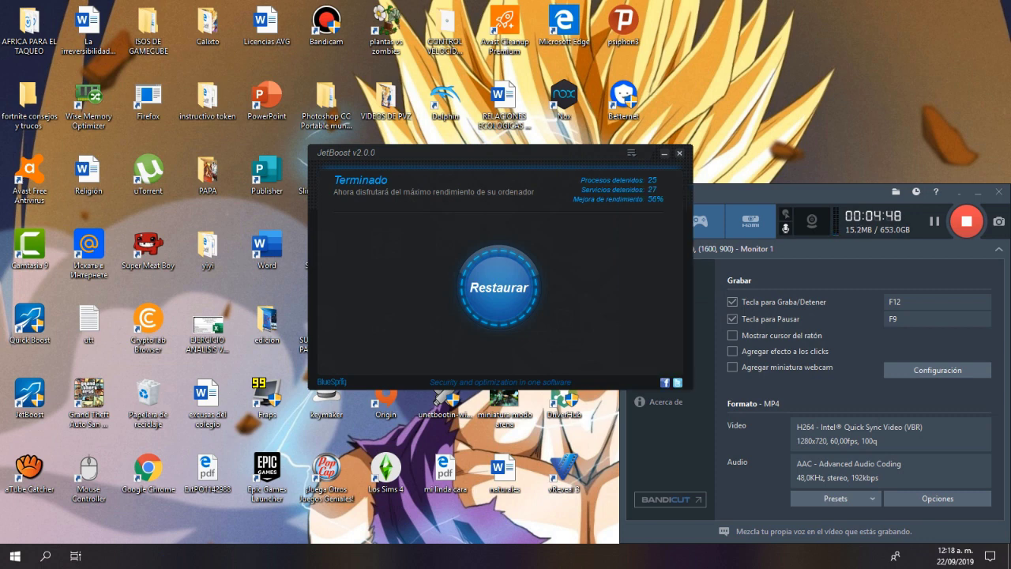
left_click(981, 191)
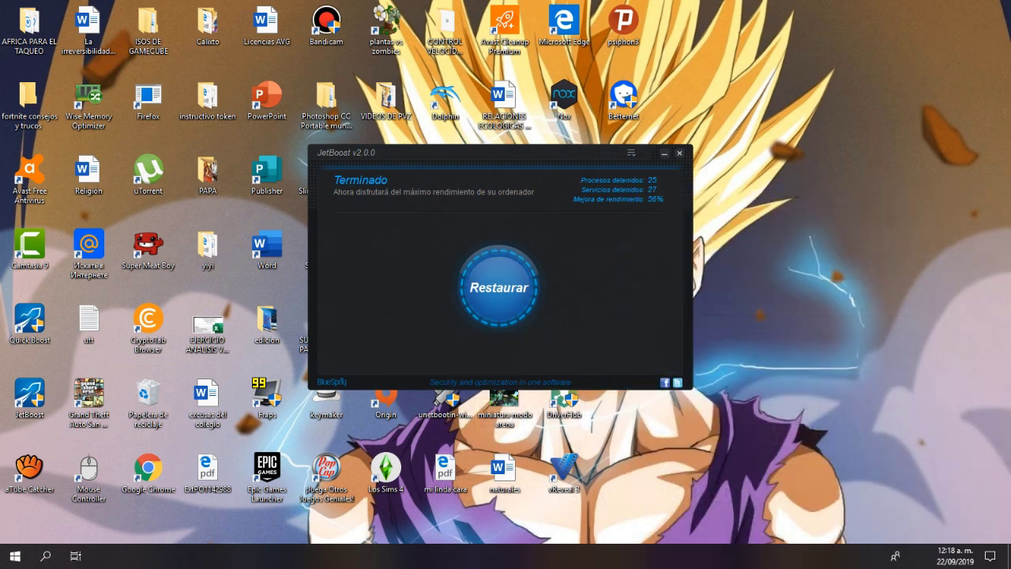